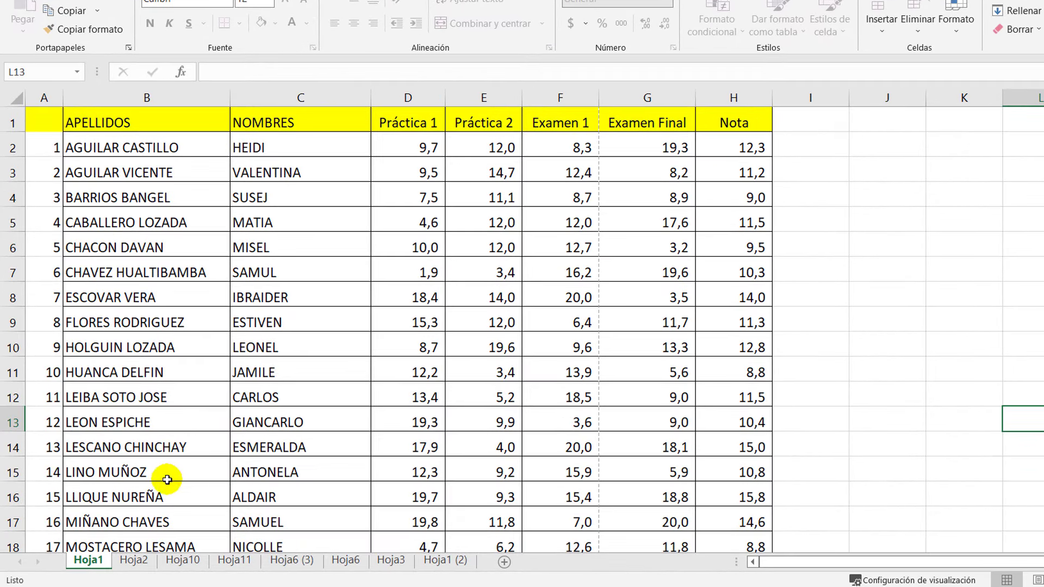
Step: Look through the Hoja2, Hoja10 and Hoja11 sheets, then return to the Hoja1 grade table
{"action": "left_click", "coordinate": [134, 565]}
{"action": "left_click", "coordinate": [184, 564]}
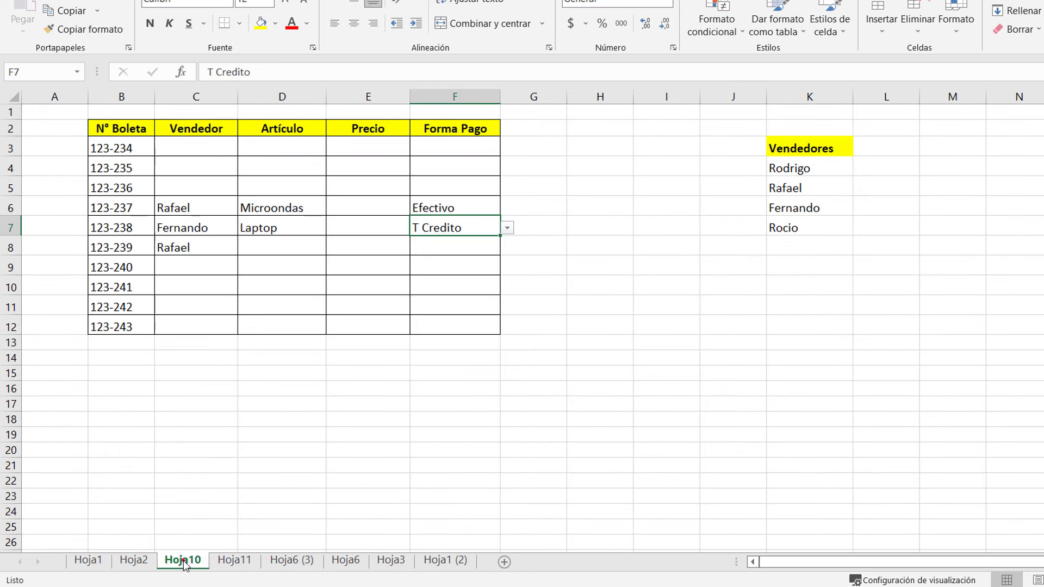
{"action": "left_click", "coordinate": [229, 564]}
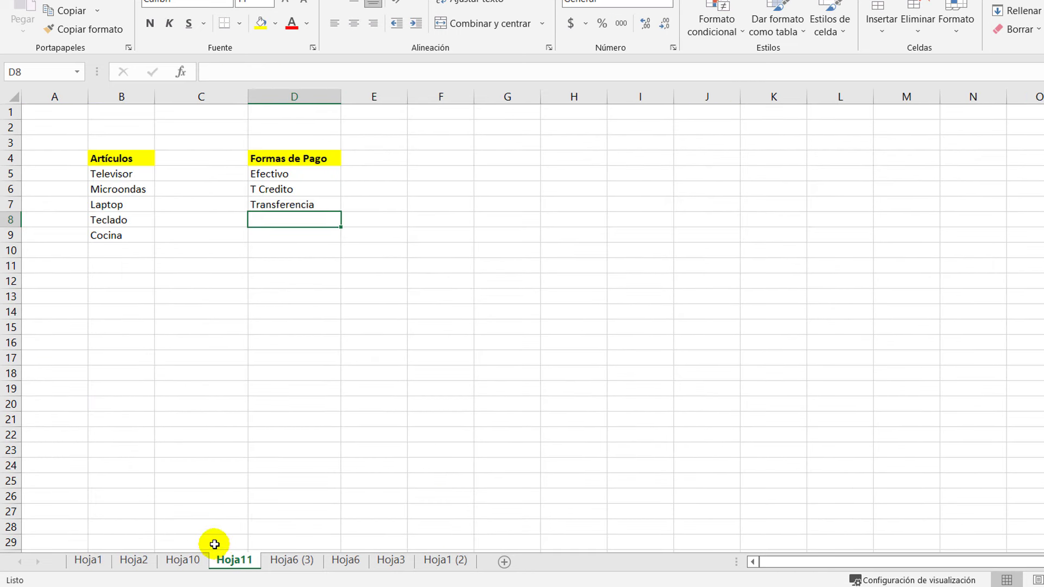
{"action": "left_click", "coordinate": [91, 561]}
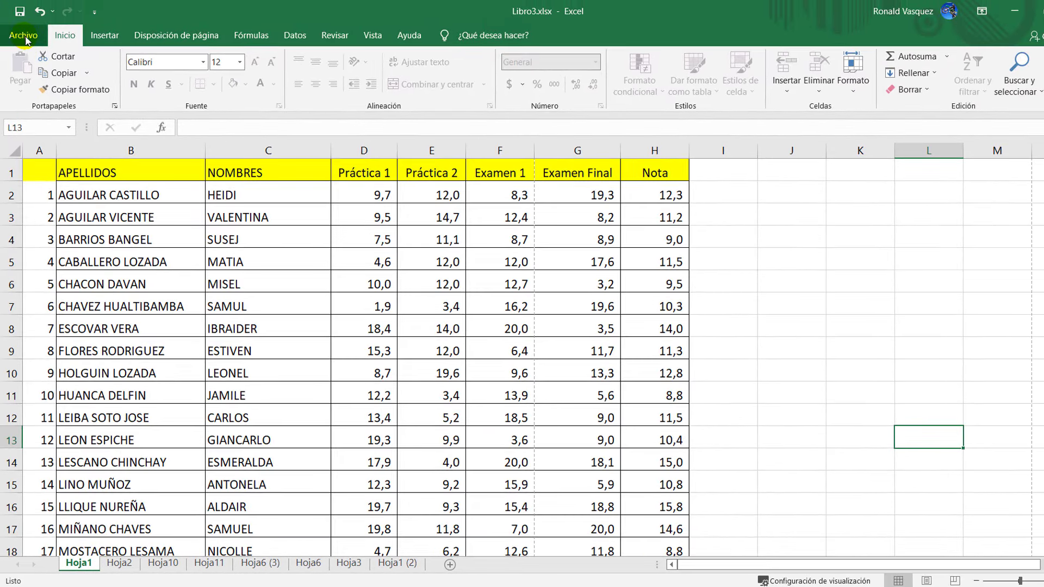
Step: Export the workbook as a PDF named Libro3.pdf via Crear documento PDF/XPS
{"action": "left_click", "coordinate": [24, 37]}
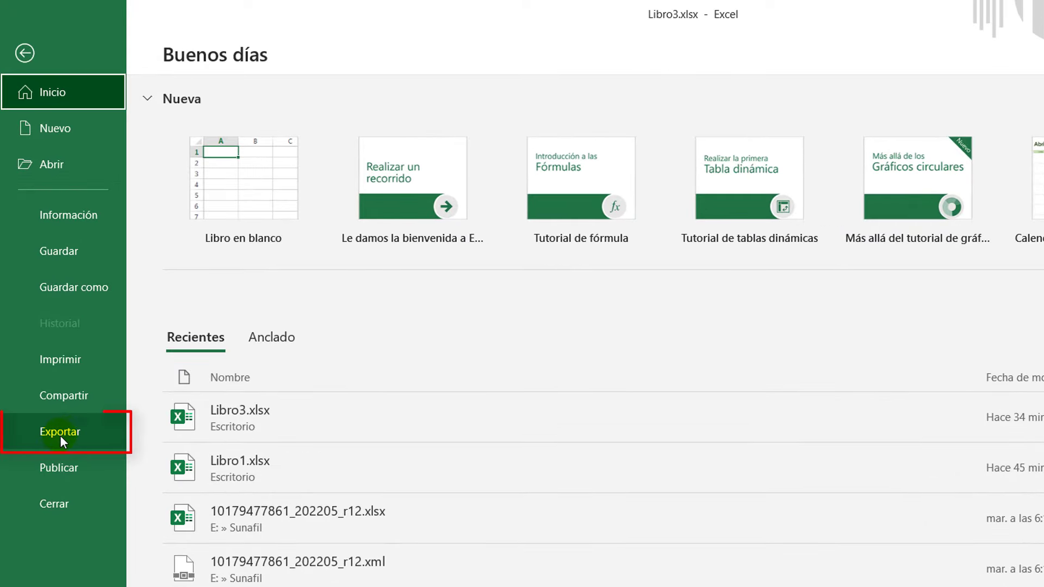
{"action": "left_click", "coordinate": [66, 435]}
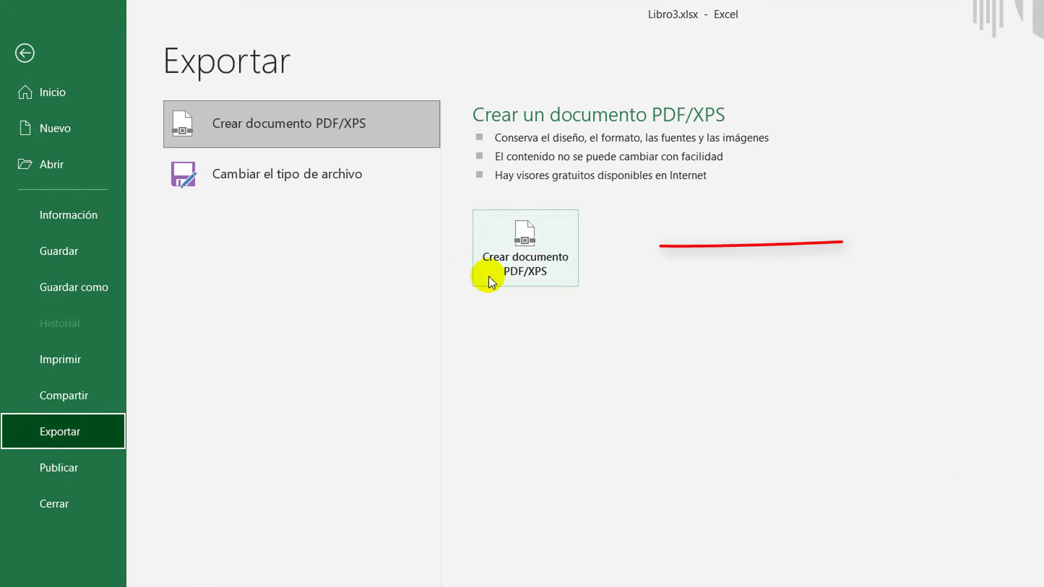
{"action": "left_click", "coordinate": [544, 258]}
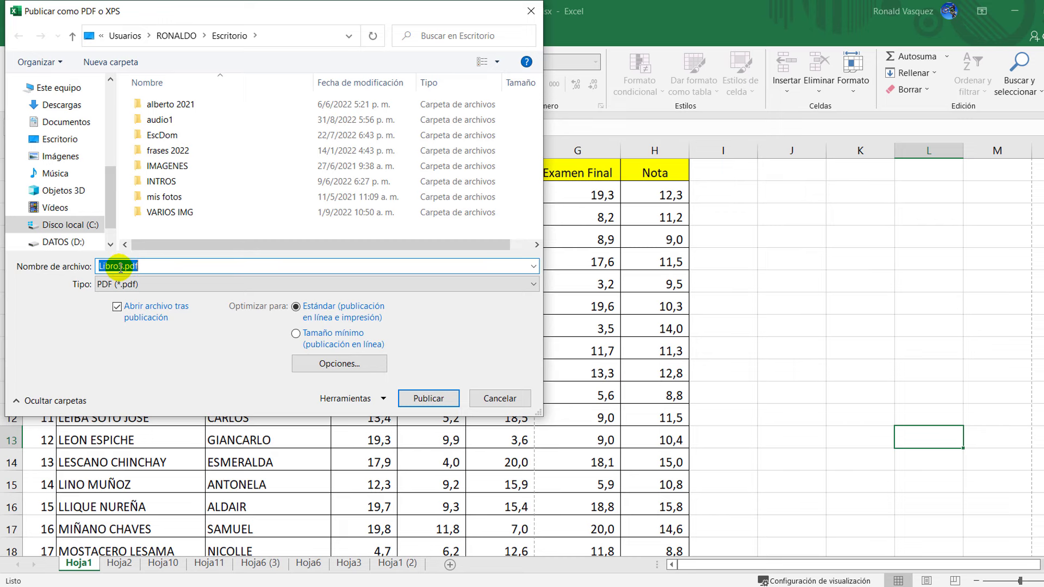
{"action": "left_click", "coordinate": [427, 400]}
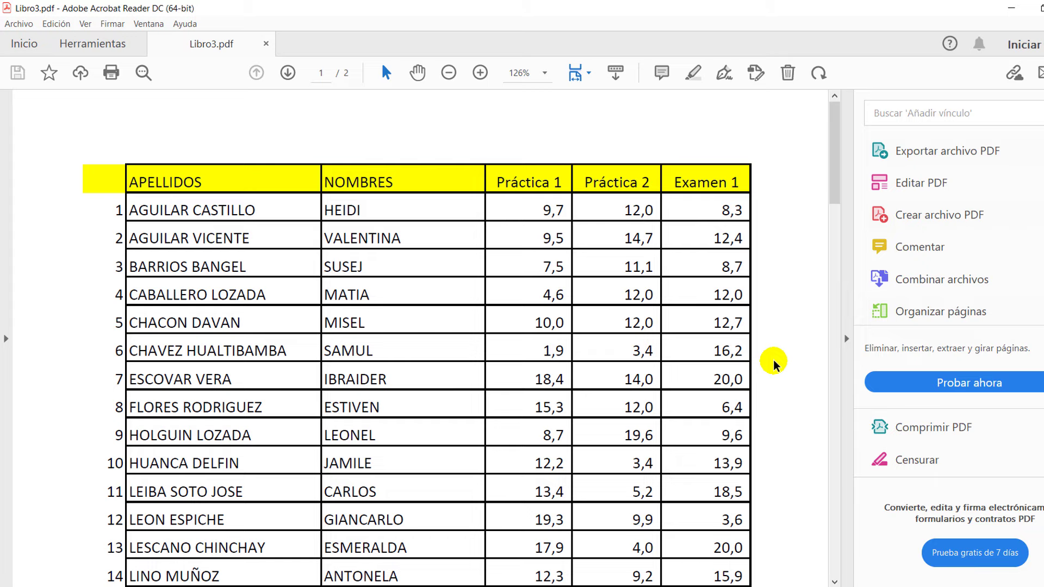
{"action": "scroll", "coordinate": [776, 365], "scroll_direction": "down", "scroll_amount": 2}
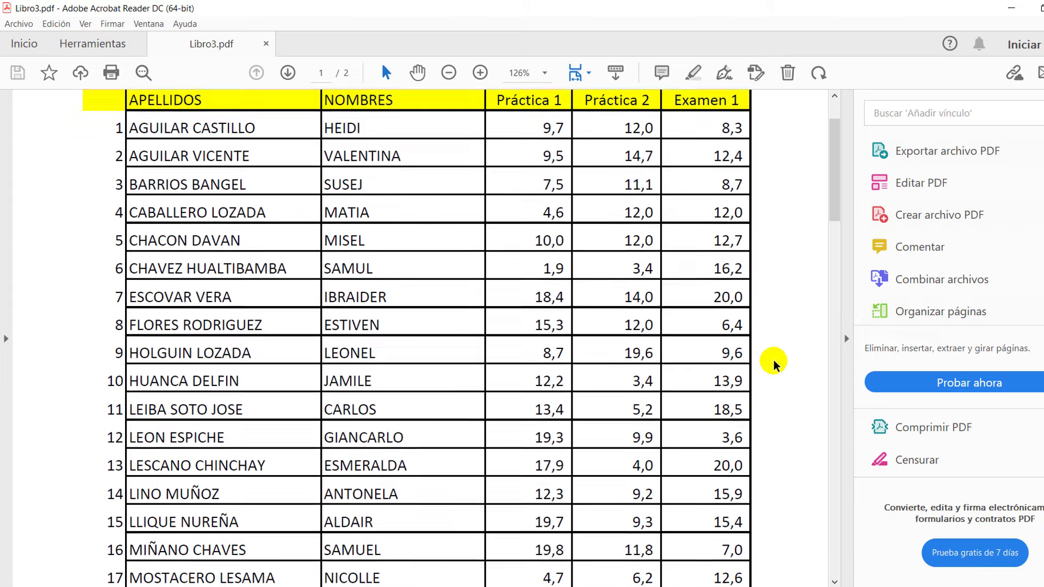
{"action": "scroll", "coordinate": [775, 365], "scroll_direction": "down", "scroll_amount": 4}
{"action": "scroll", "coordinate": [775, 365], "scroll_direction": "down", "scroll_amount": 5}
{"action": "scroll", "coordinate": [775, 365], "scroll_direction": "down", "scroll_amount": 3}
{"action": "scroll", "coordinate": [775, 365], "scroll_direction": "down", "scroll_amount": 3}
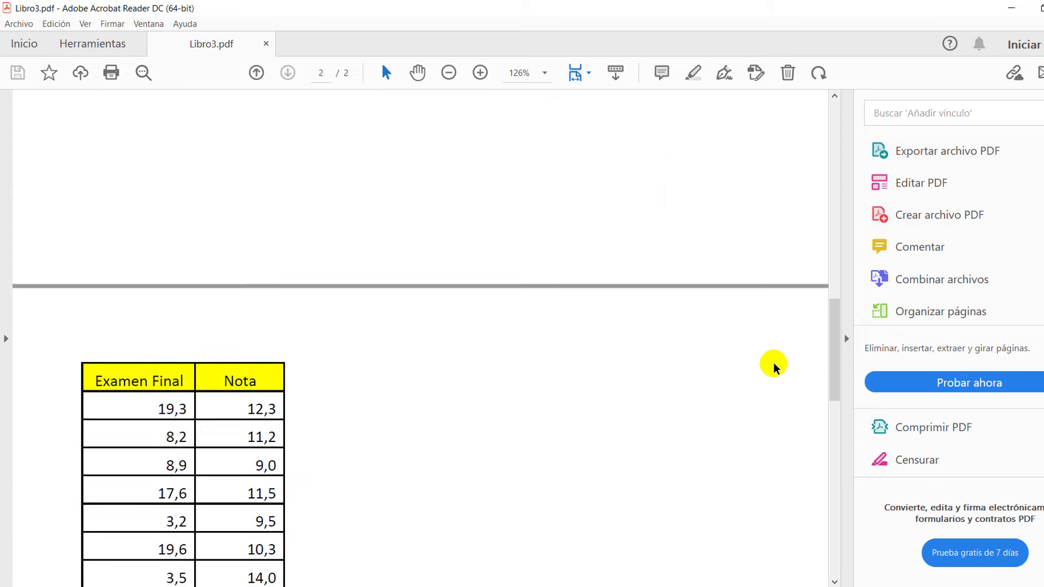
{"action": "scroll", "coordinate": [776, 365], "scroll_direction": "up", "scroll_amount": 15}
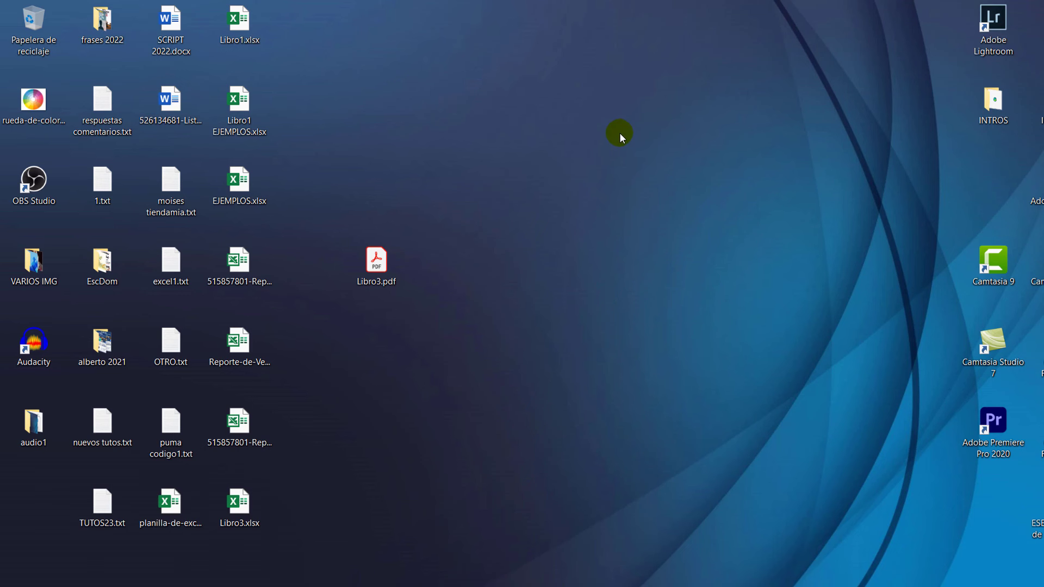
{"action": "left_click", "coordinate": [376, 266]}
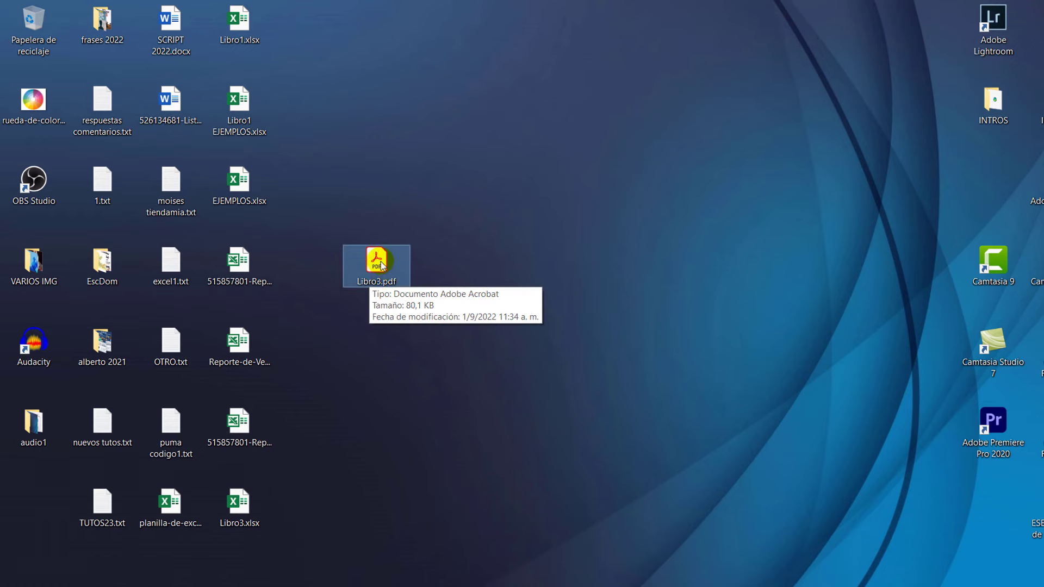
{"action": "double_click", "coordinate": [381, 266]}
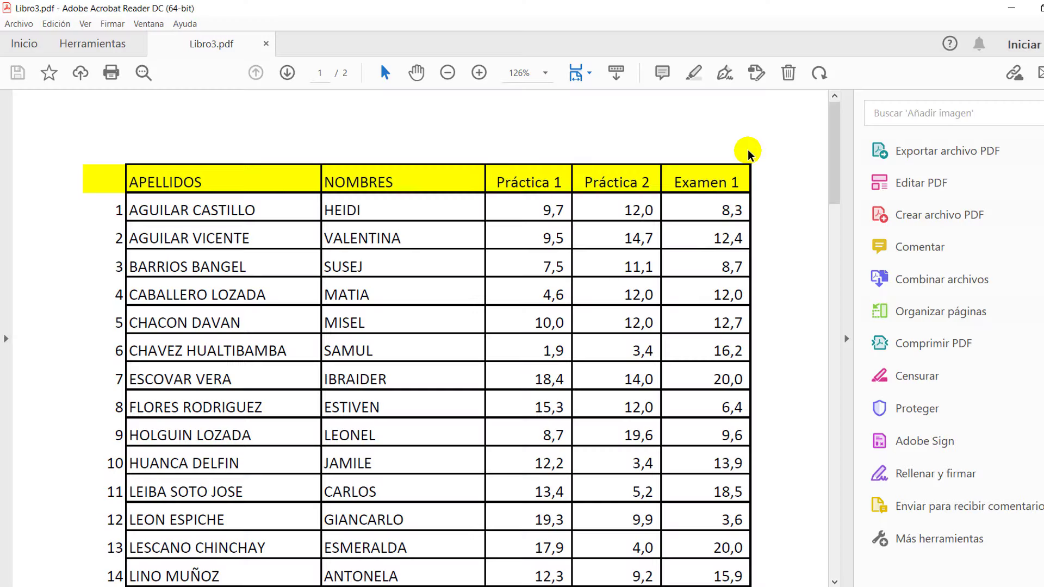
{"action": "scroll", "coordinate": [807, 356], "scroll_direction": "down", "scroll_amount": 2}
{"action": "scroll", "coordinate": [807, 357], "scroll_direction": "down", "scroll_amount": 5}
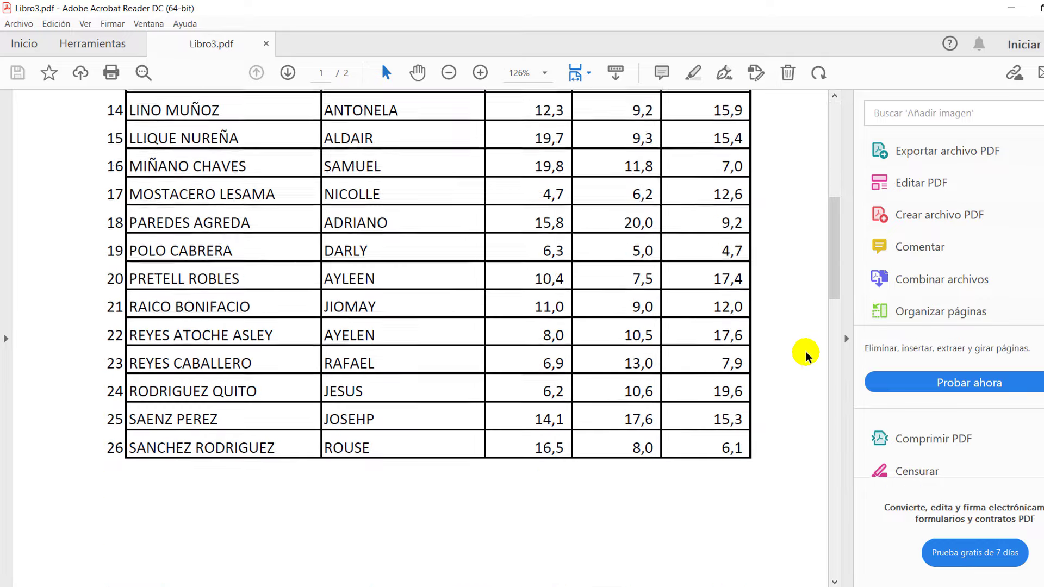
{"action": "scroll", "coordinate": [807, 356], "scroll_direction": "down", "scroll_amount": 5}
{"action": "scroll", "coordinate": [807, 356], "scroll_direction": "down", "scroll_amount": 3}
{"action": "scroll", "coordinate": [807, 356], "scroll_direction": "down", "scroll_amount": 2}
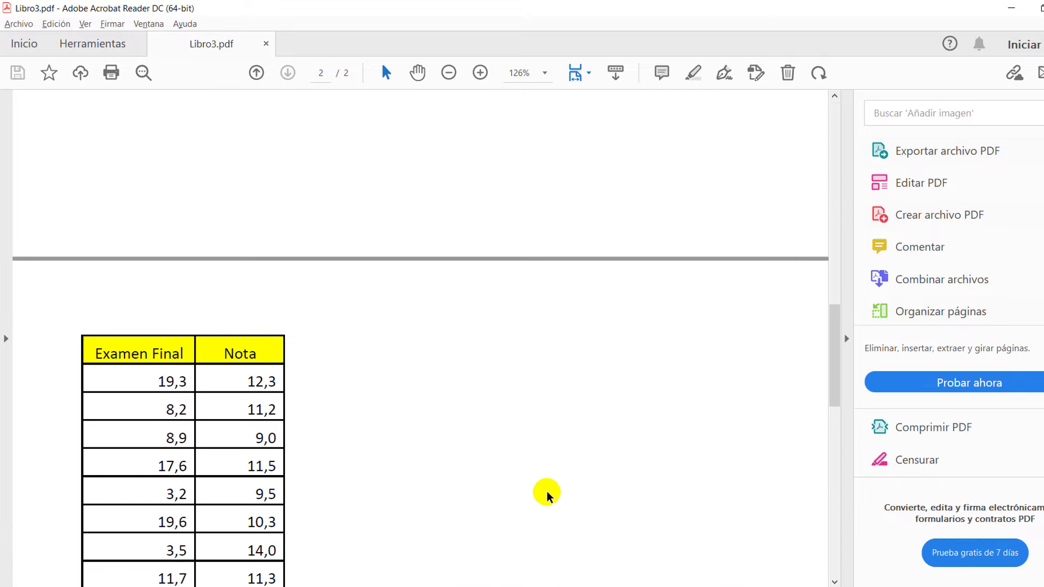
{"action": "scroll", "coordinate": [547, 496], "scroll_direction": "down", "scroll_amount": 3}
{"action": "scroll", "coordinate": [548, 496], "scroll_direction": "down", "scroll_amount": 3}
{"action": "scroll", "coordinate": [548, 496], "scroll_direction": "down", "scroll_amount": 5}
{"action": "scroll", "coordinate": [547, 496], "scroll_direction": "down", "scroll_amount": 3}
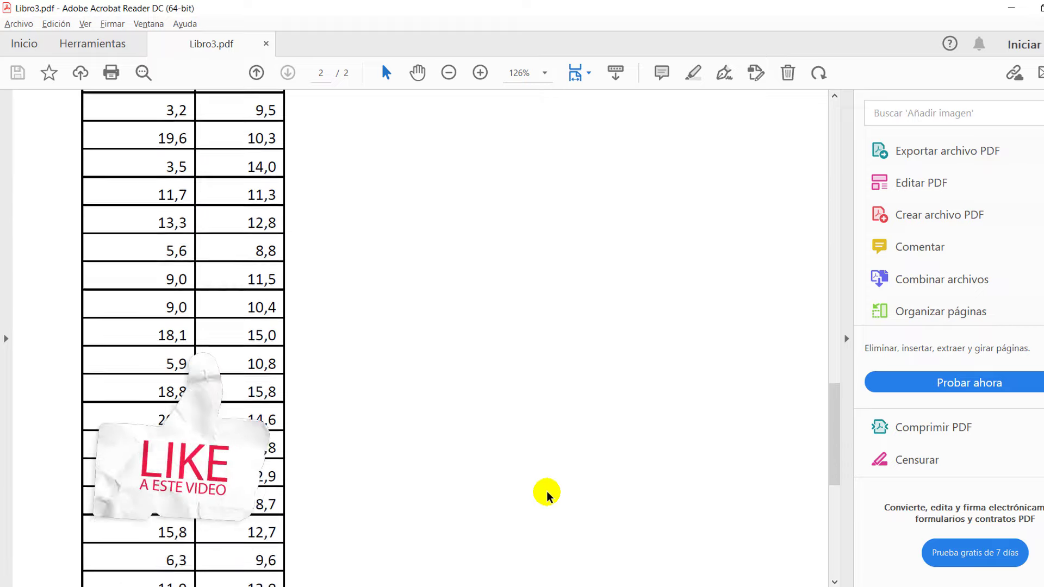
{"action": "scroll", "coordinate": [548, 496], "scroll_direction": "down", "scroll_amount": 4}
{"action": "scroll", "coordinate": [547, 496], "scroll_direction": "down", "scroll_amount": 5}
{"action": "scroll", "coordinate": [548, 496], "scroll_direction": "up", "scroll_amount": 1}
{"action": "scroll", "coordinate": [547, 496], "scroll_direction": "up", "scroll_amount": 9}
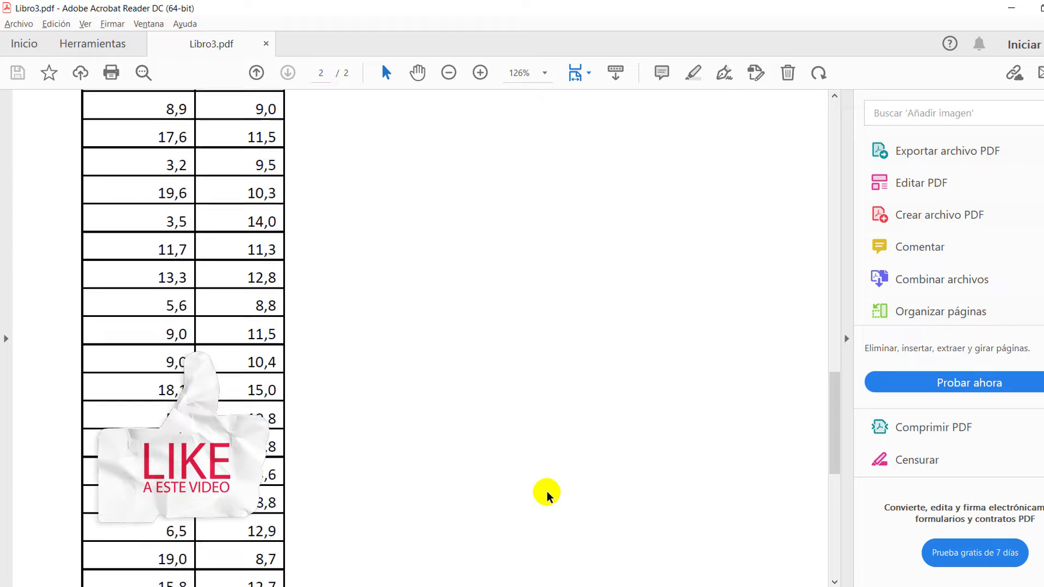
{"action": "scroll", "coordinate": [548, 496], "scroll_direction": "up", "scroll_amount": 5}
{"action": "scroll", "coordinate": [547, 496], "scroll_direction": "up", "scroll_amount": 3}
{"action": "scroll", "coordinate": [547, 496], "scroll_direction": "up", "scroll_amount": 4}
{"action": "scroll", "coordinate": [548, 492], "scroll_direction": "up", "scroll_amount": 3}
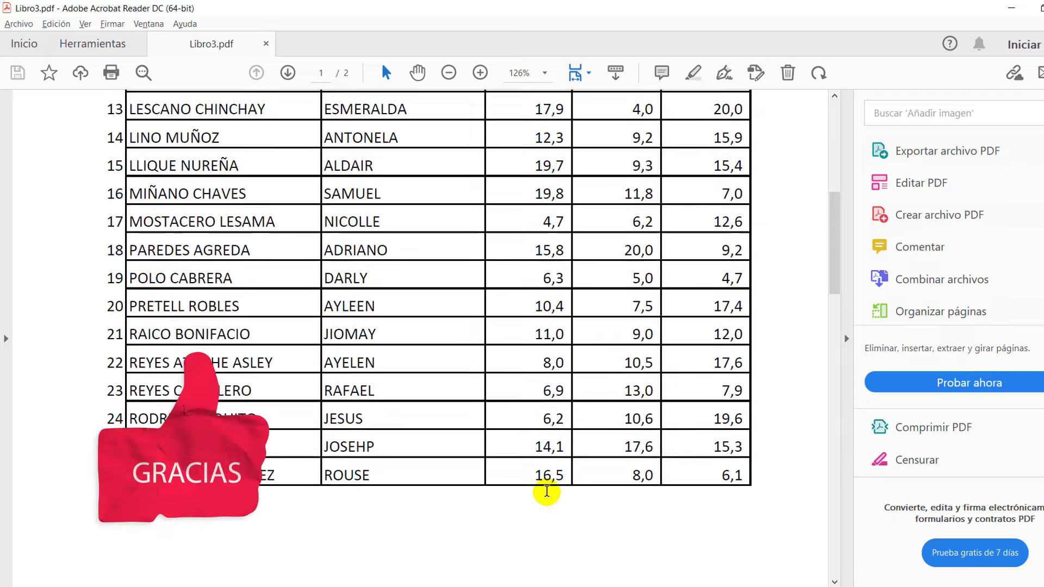
{"action": "scroll", "coordinate": [547, 492], "scroll_direction": "up", "scroll_amount": 10}
{"action": "scroll", "coordinate": [487, 427], "scroll_direction": "up", "scroll_amount": 6}
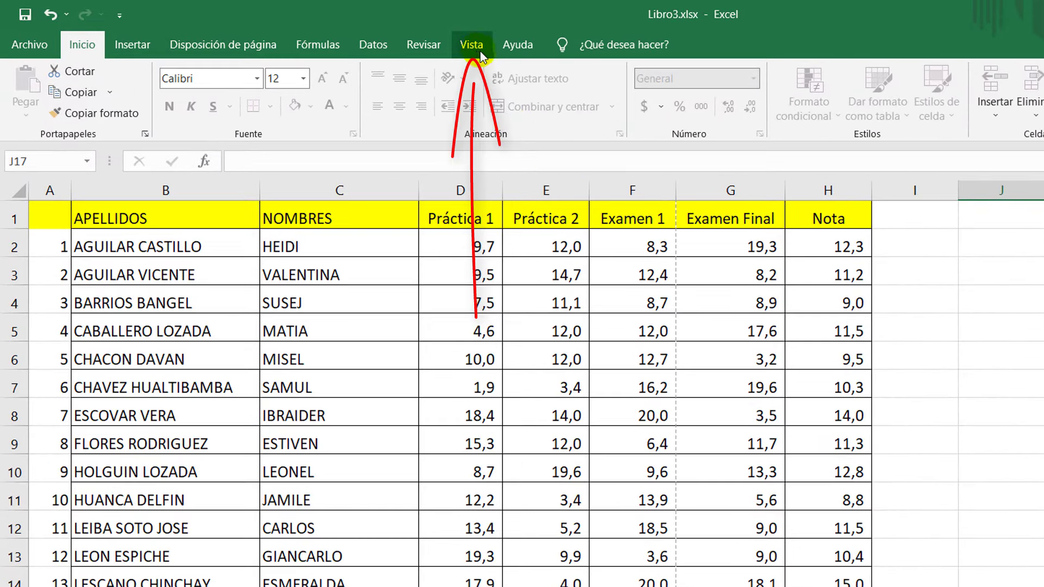
Step: In Page Break Preview, drag the vertical page break from F/G to after column H (Nota), then return to Normal view
{"action": "left_click", "coordinate": [472, 45]}
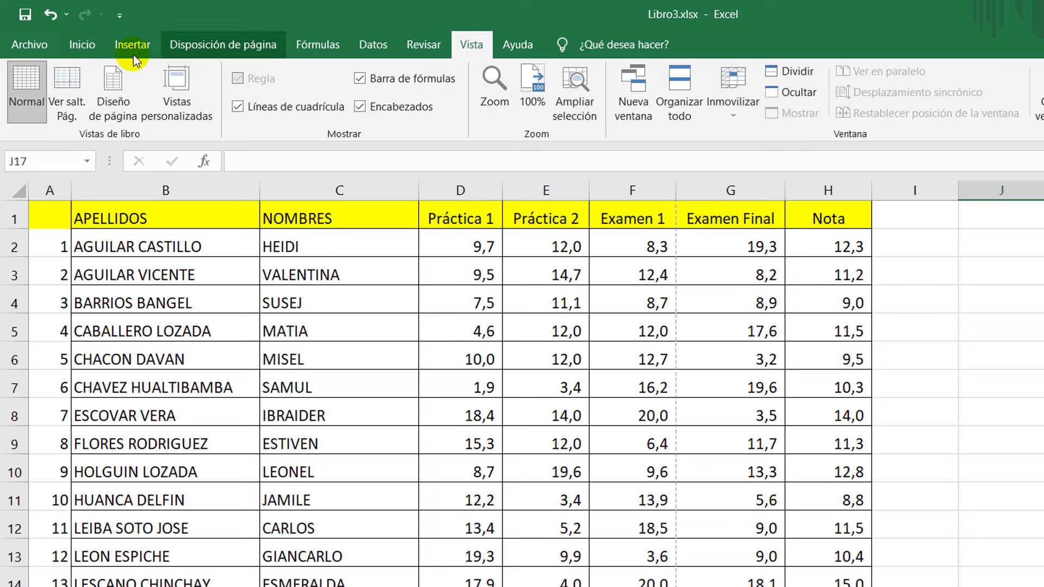
{"action": "left_click", "coordinate": [67, 109]}
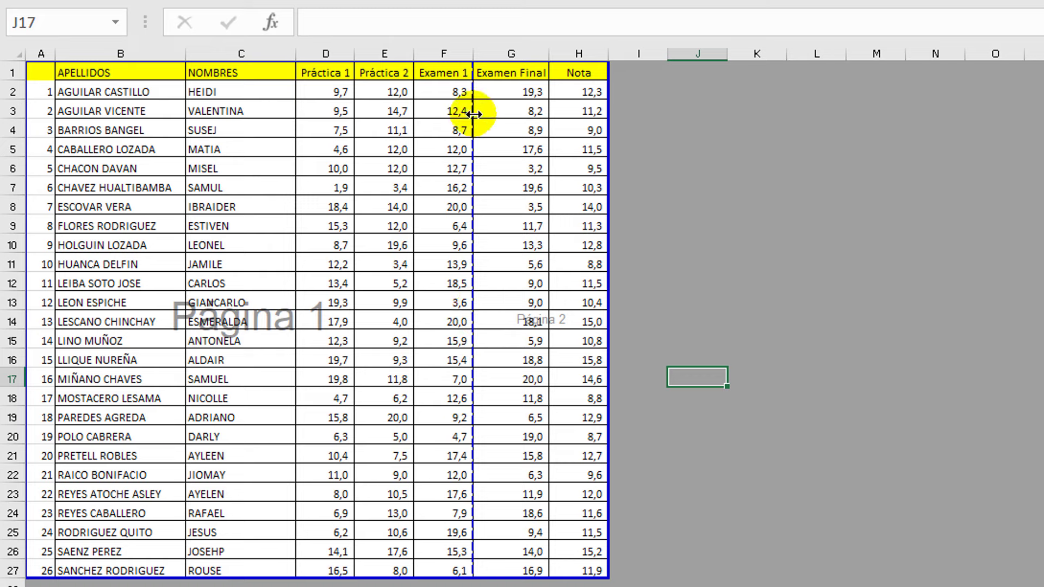
{"action": "left_click_drag", "start_coordinate": [473, 113], "coordinate": [609, 115]}
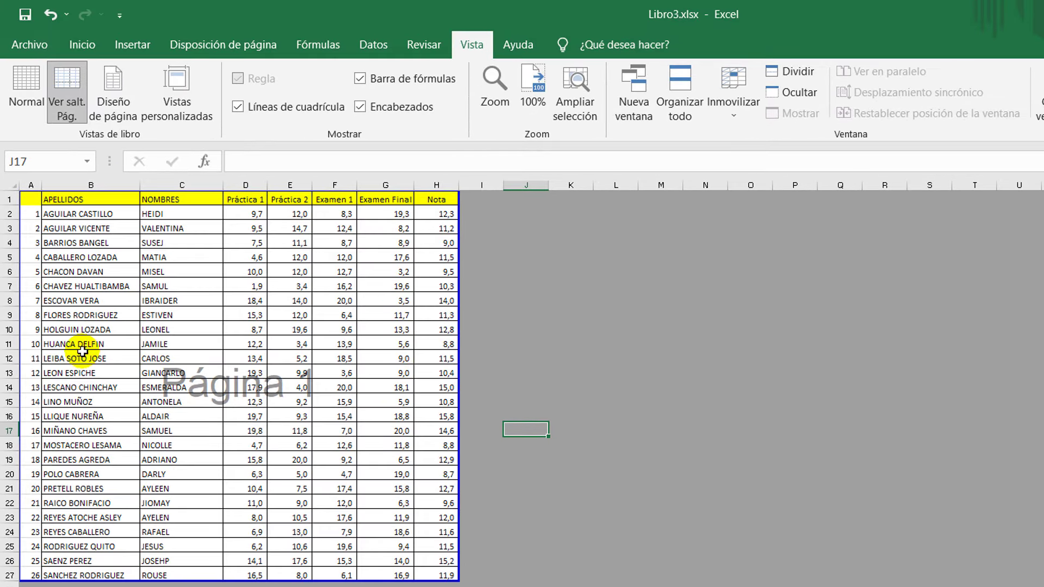
{"action": "left_click", "coordinate": [29, 87]}
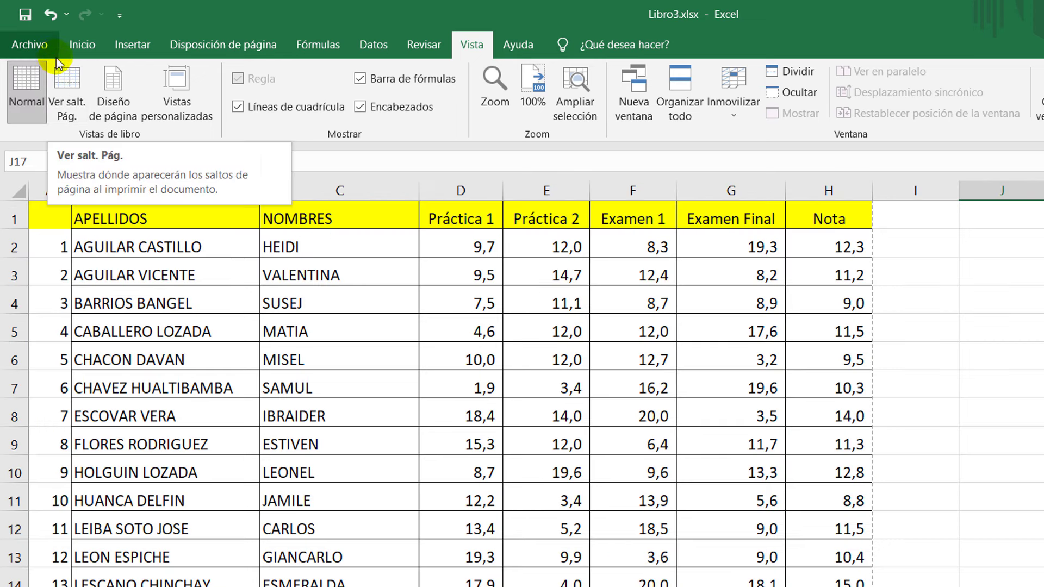
Step: Export the grade table as Libro31.pdf to the Escritorio folder and publish it
{"action": "left_click", "coordinate": [32, 45]}
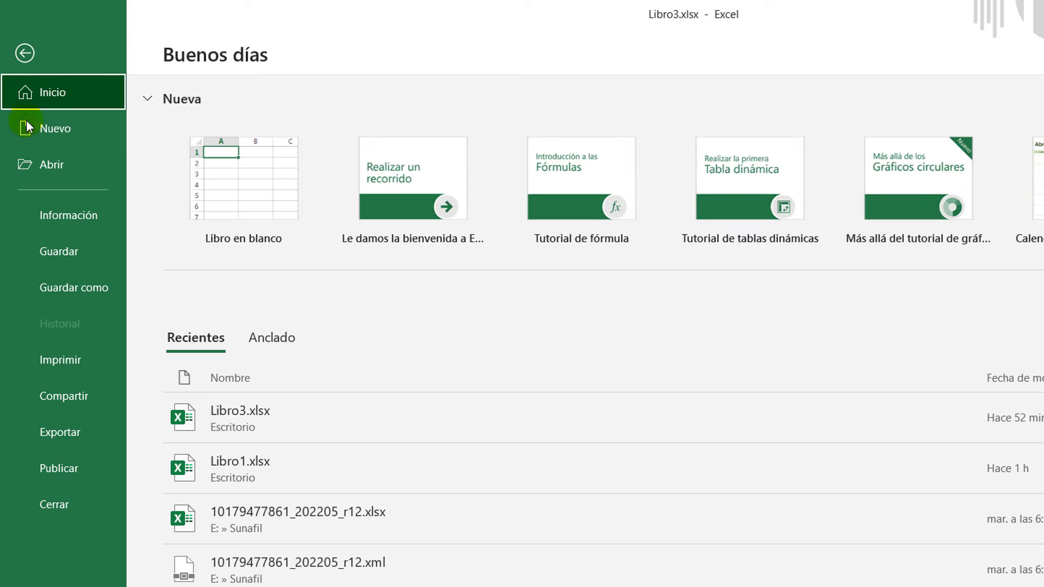
{"action": "left_click", "coordinate": [66, 429]}
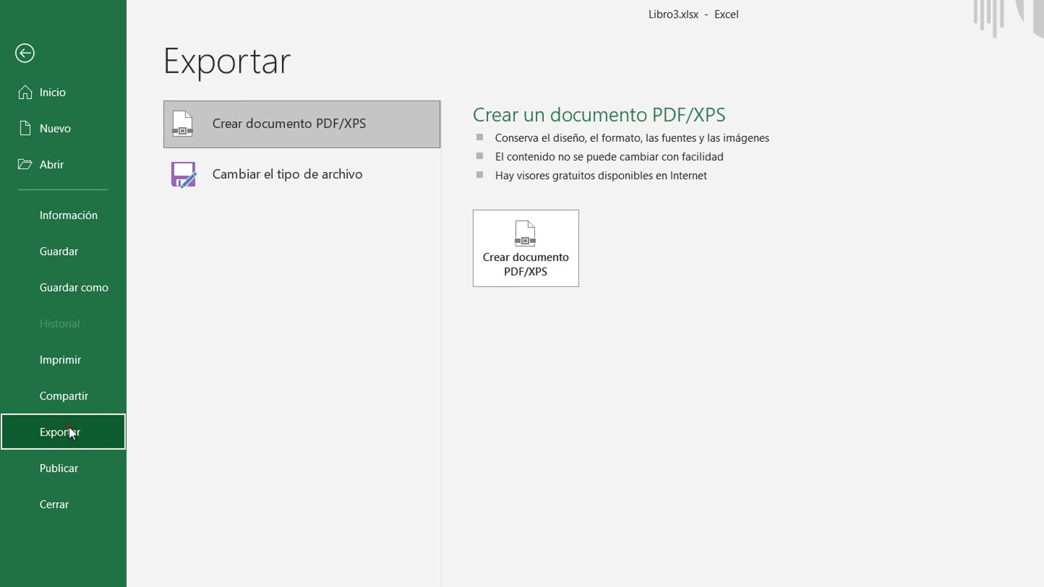
{"action": "left_click", "coordinate": [508, 276]}
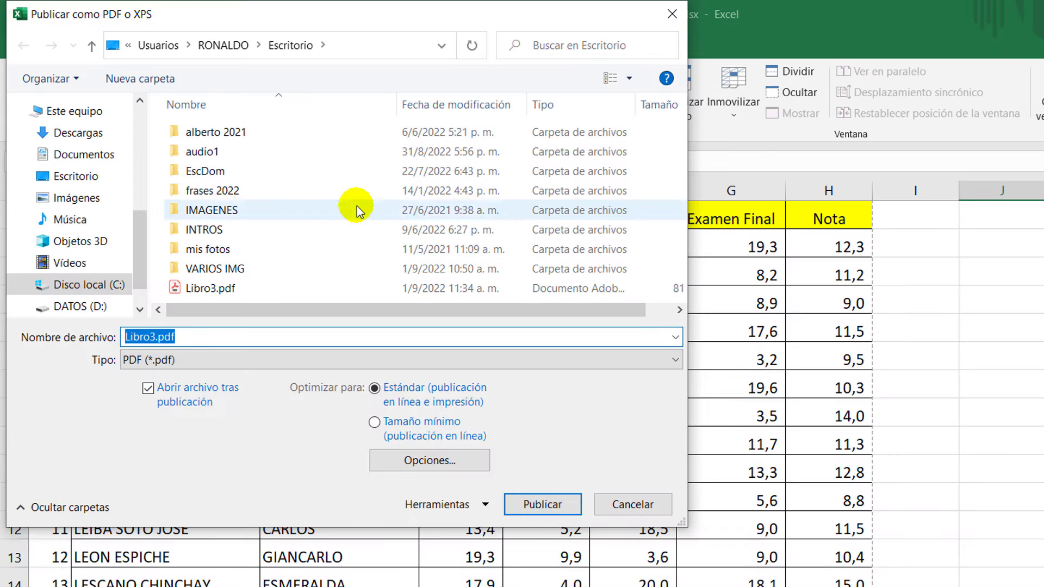
{"action": "scroll", "coordinate": [141, 116], "scroll_direction": "up", "scroll_amount": 5}
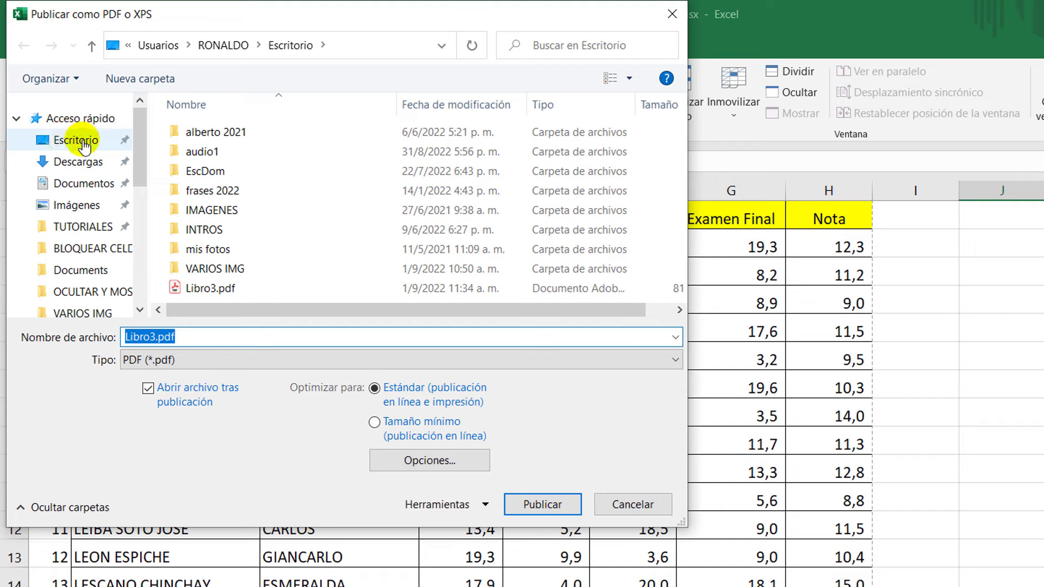
{"action": "left_click", "coordinate": [68, 144]}
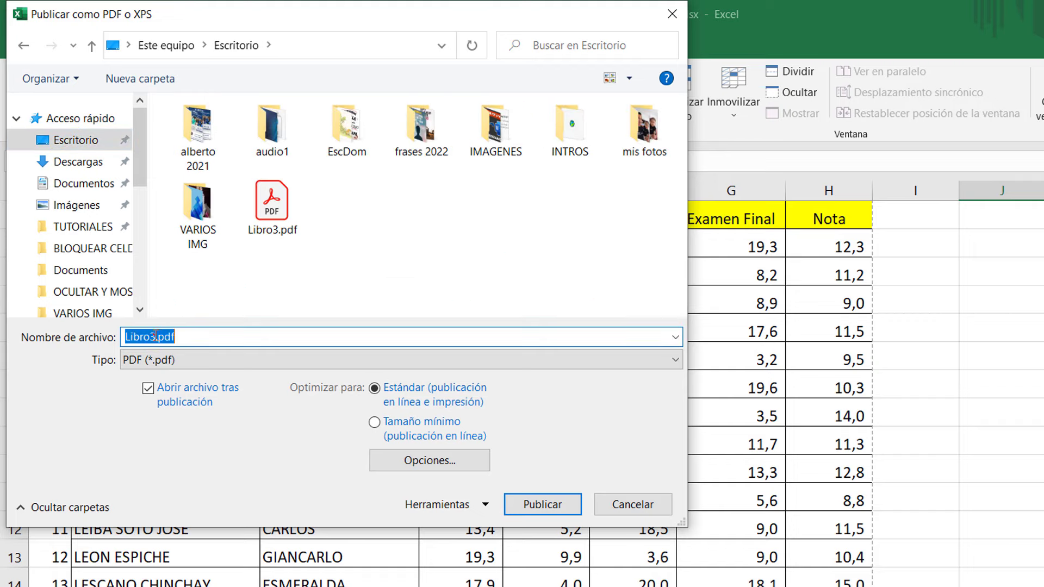
{"action": "type", "text": "1"}
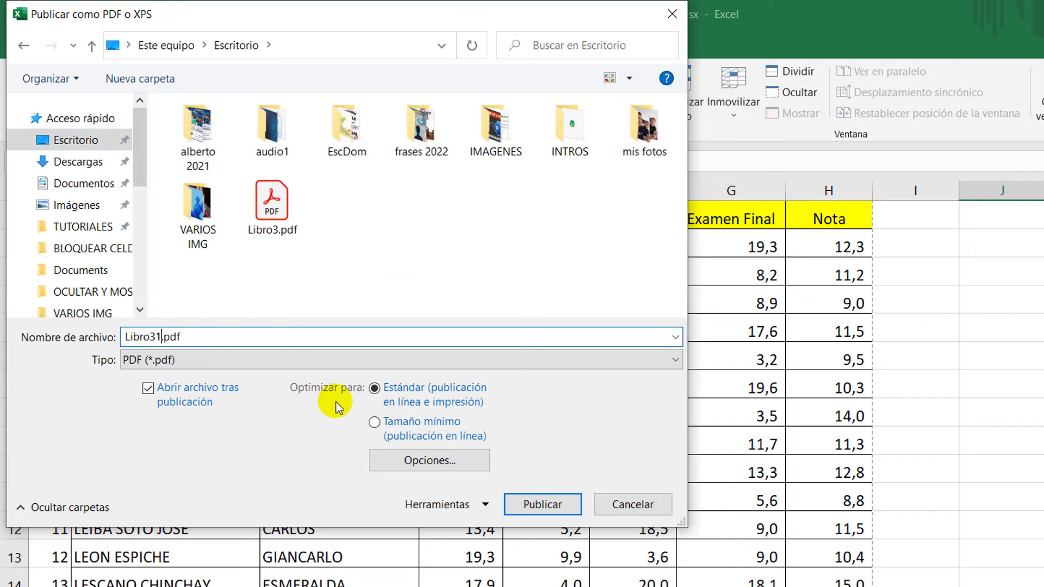
{"action": "left_click", "coordinate": [543, 512]}
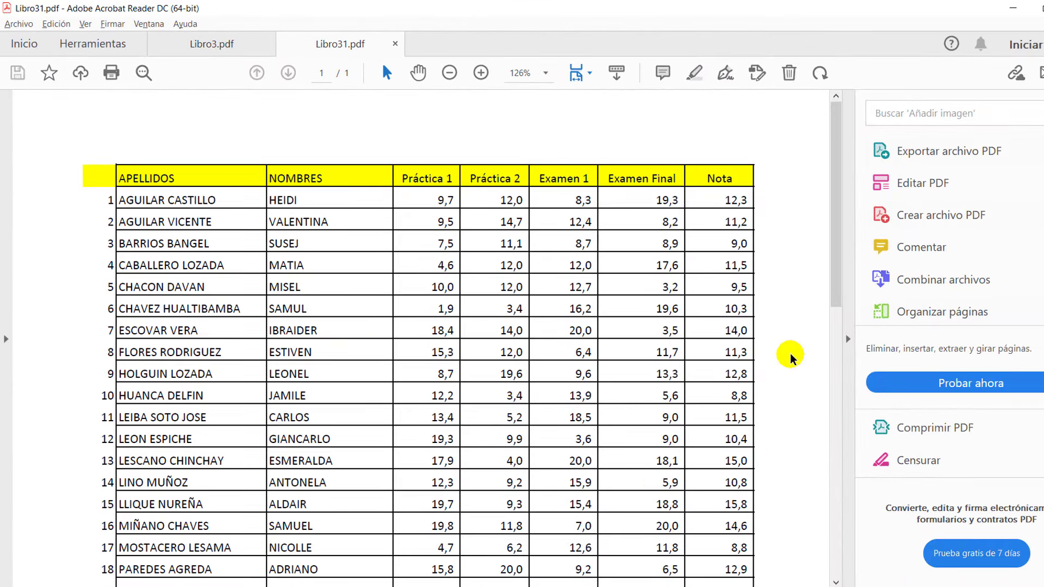
{"action": "scroll", "coordinate": [791, 359], "scroll_direction": "down", "scroll_amount": 2}
{"action": "scroll", "coordinate": [791, 359], "scroll_direction": "down", "scroll_amount": 3}
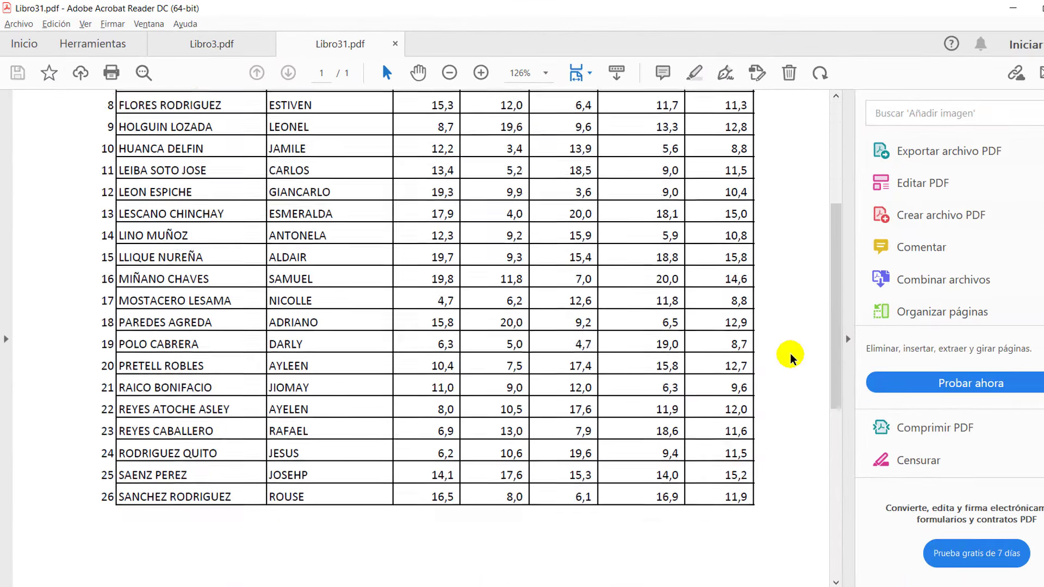
{"action": "scroll", "coordinate": [792, 359], "scroll_direction": "down", "scroll_amount": 5}
{"action": "scroll", "coordinate": [791, 359], "scroll_direction": "down", "scroll_amount": 2}
{"action": "scroll", "coordinate": [791, 358], "scroll_direction": "up", "scroll_amount": 8}
{"action": "scroll", "coordinate": [791, 359], "scroll_direction": "up", "scroll_amount": 4}
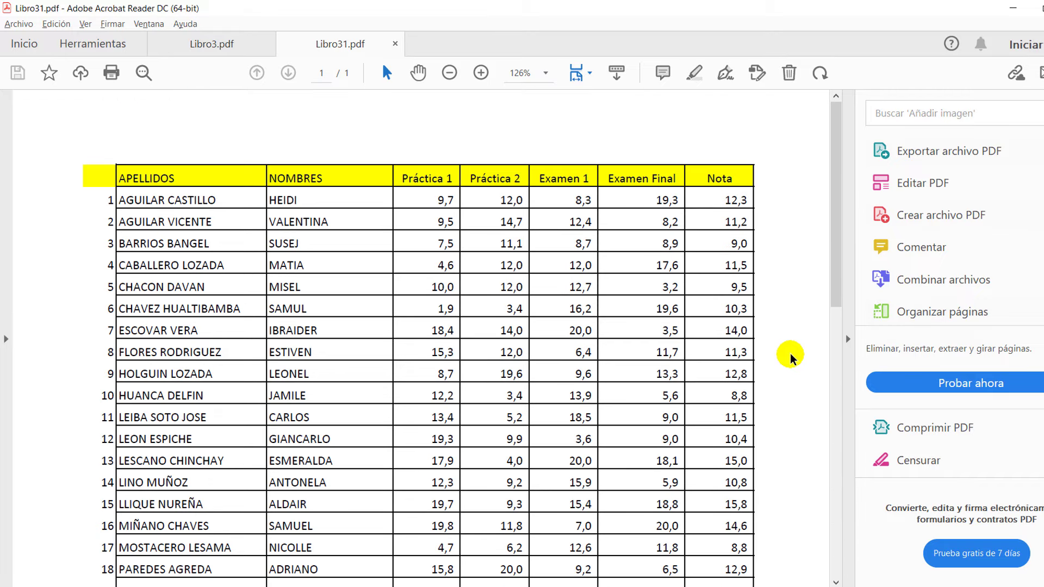